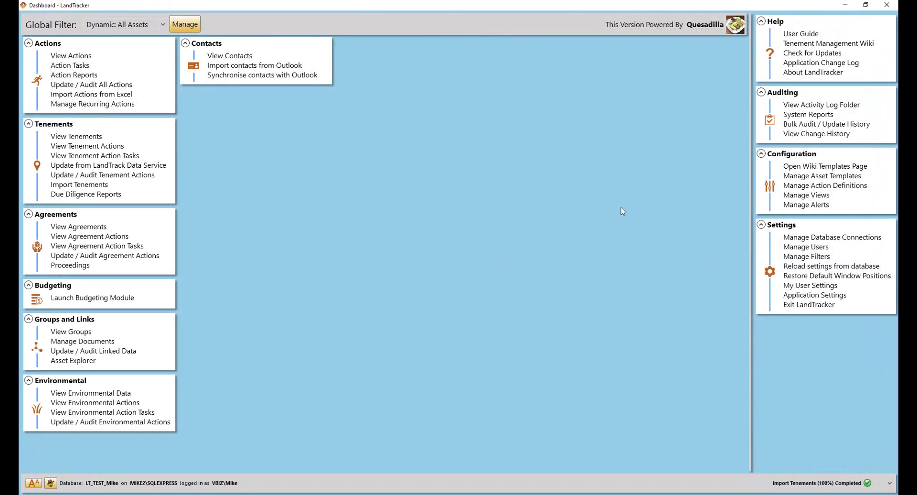
Run a Holder Search for 'Magnetic' in Import Tenements, listing 70 validated tenements
click(100, 188)
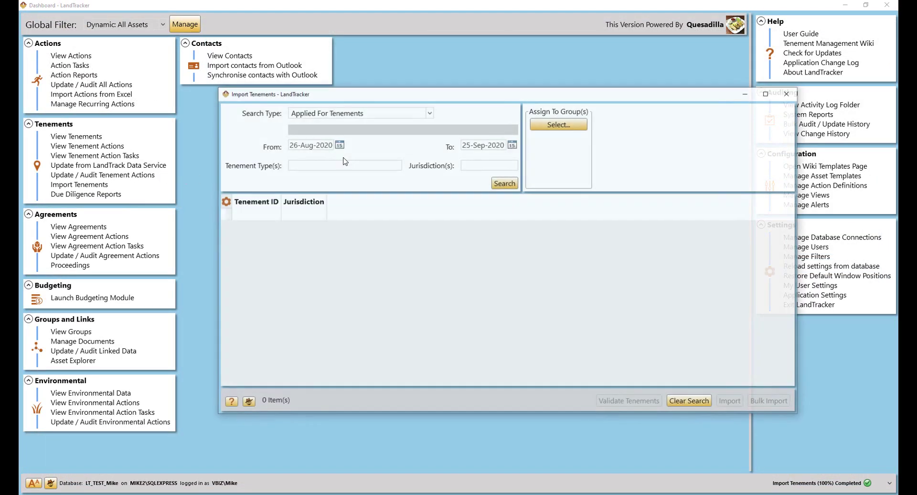
click(429, 113)
click(335, 182)
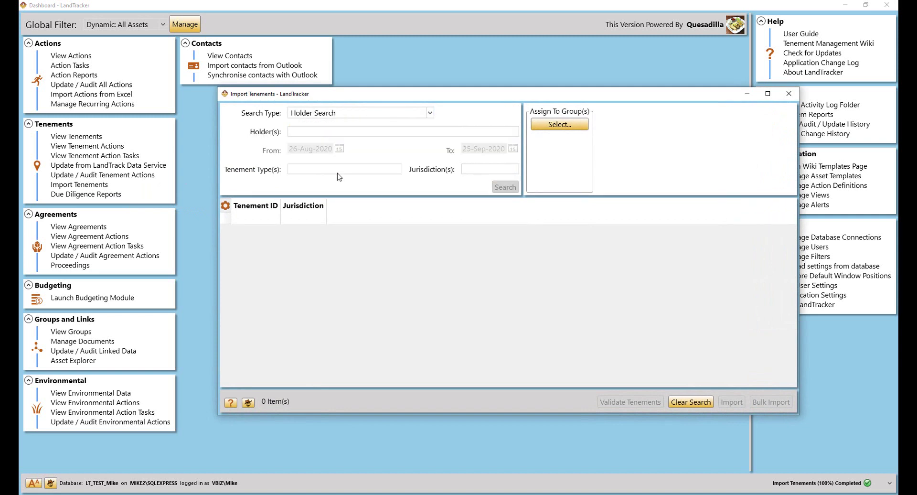
click(320, 128)
text(Magnetic)
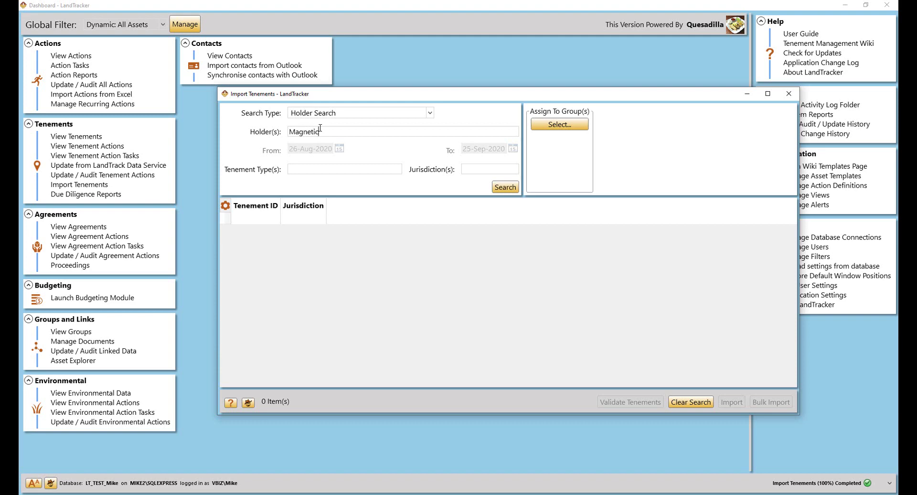
click(502, 187)
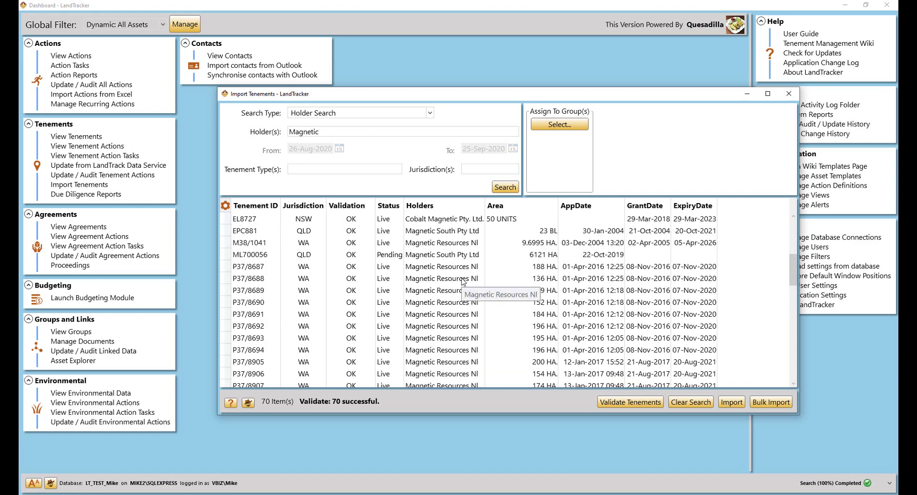
Import the selected Magnetic tenements under Relationship: Managed, confirming the 18 records
drag(225, 254, 419, 223)
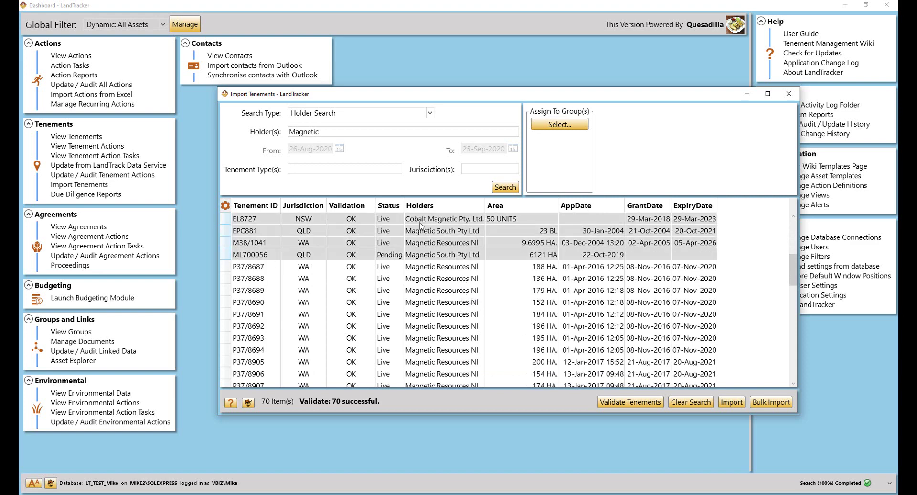
click(562, 126)
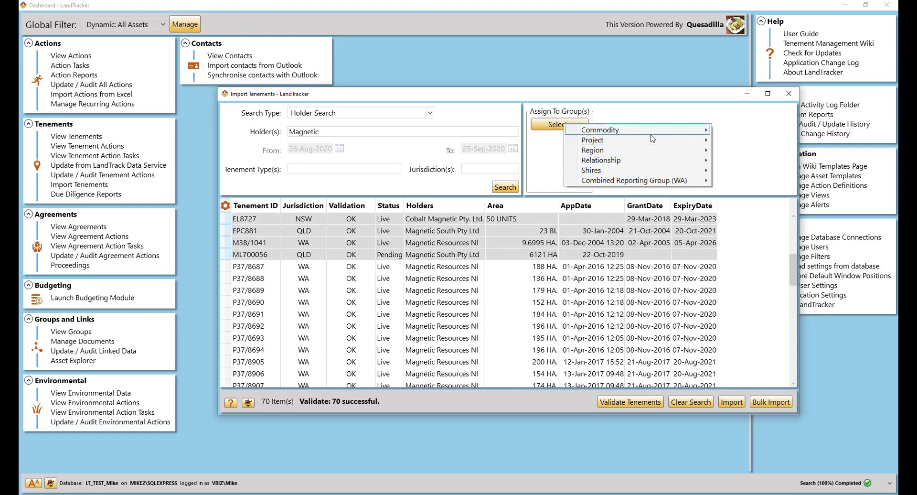
mouse_move(642, 165)
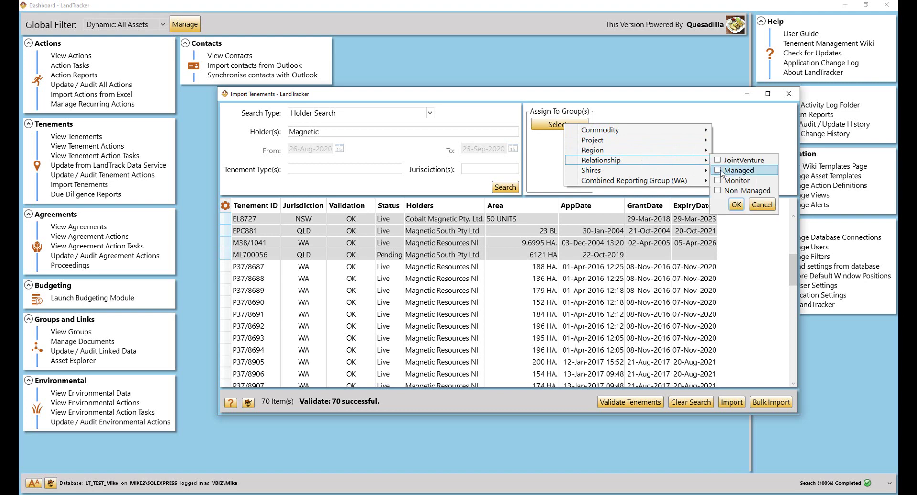
click(736, 204)
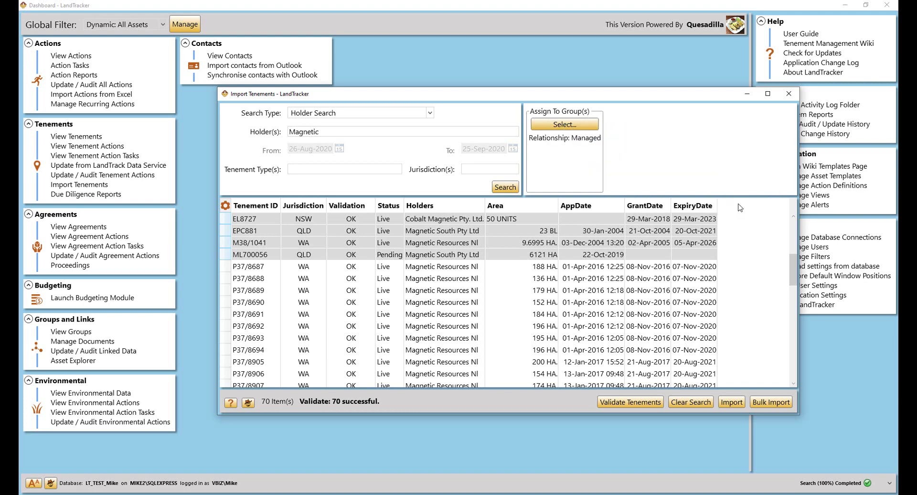
click(732, 402)
click(567, 276)
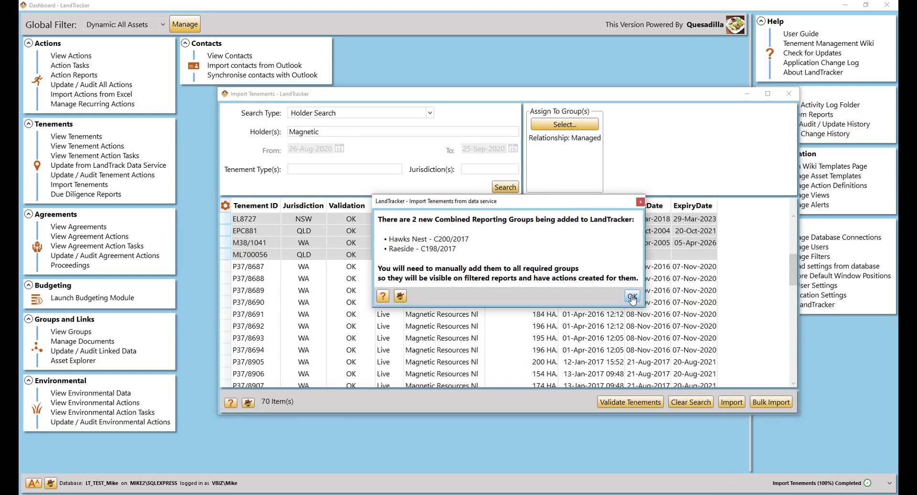
Review the 42 Compliance and 55 Expenditure updates, save them, and close the import window
click(632, 297)
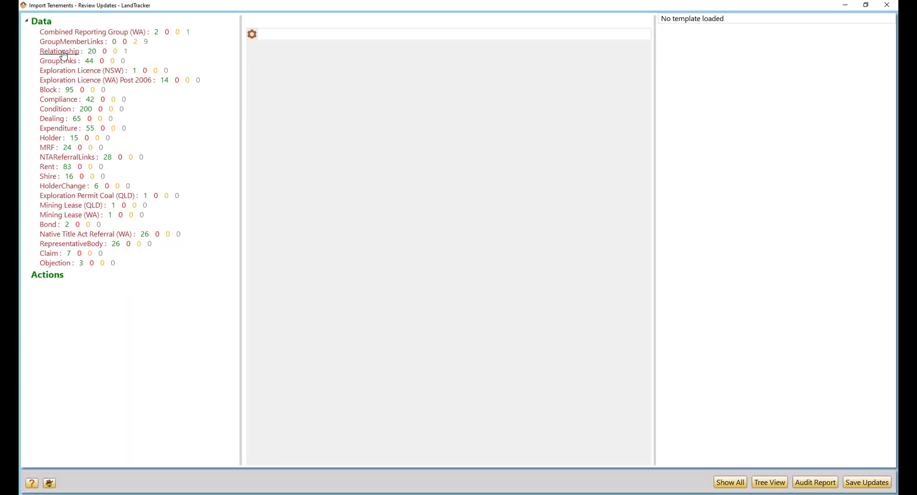
click(55, 99)
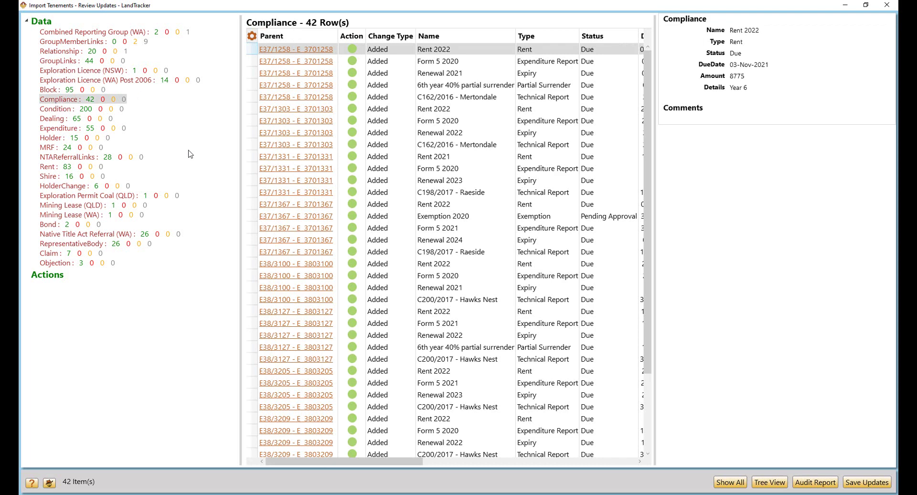
click(60, 129)
click(860, 482)
click(450, 277)
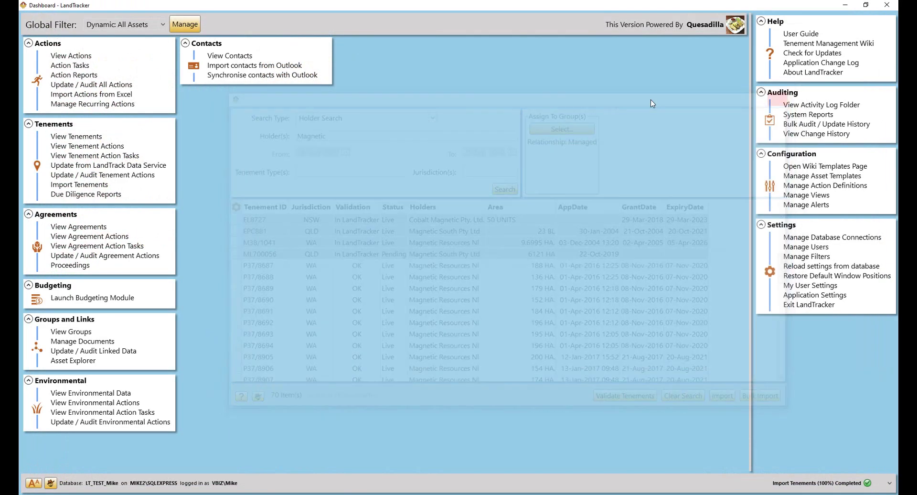
click(789, 94)
click(83, 140)
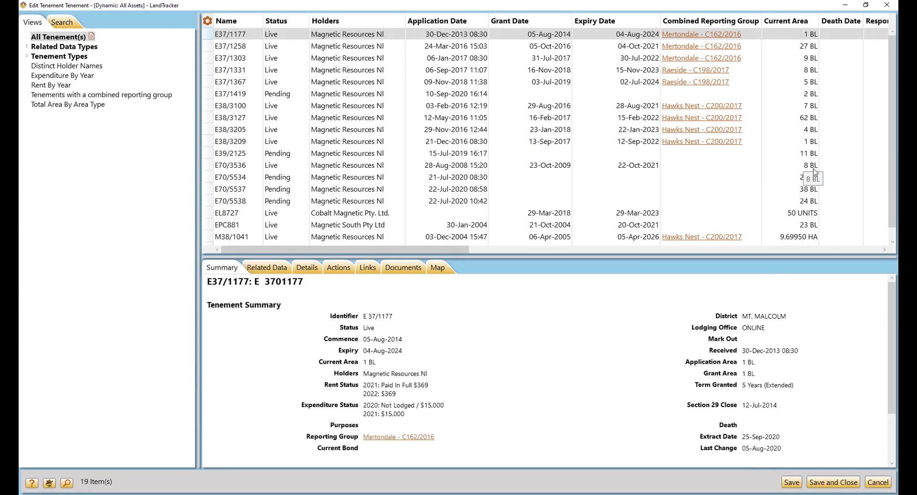
click(888, 5)
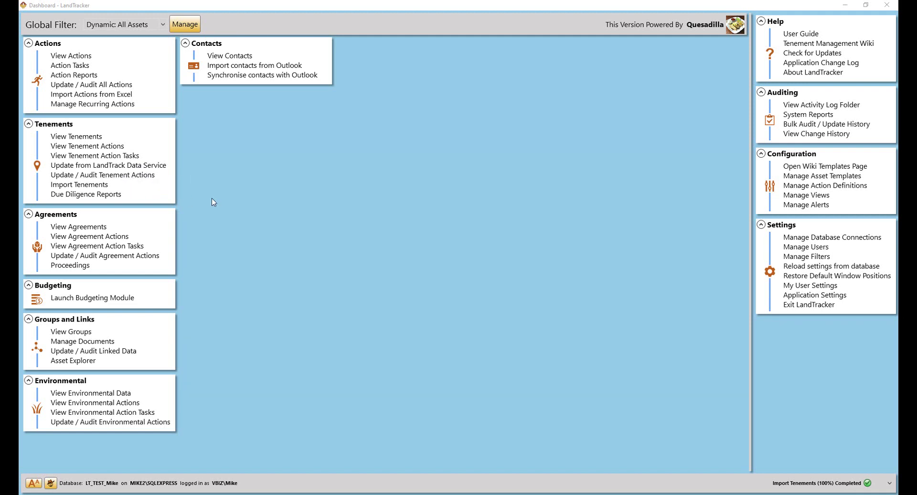
Update and audit actions for all 22 tenements, then review the 82 added Rent actions
click(139, 175)
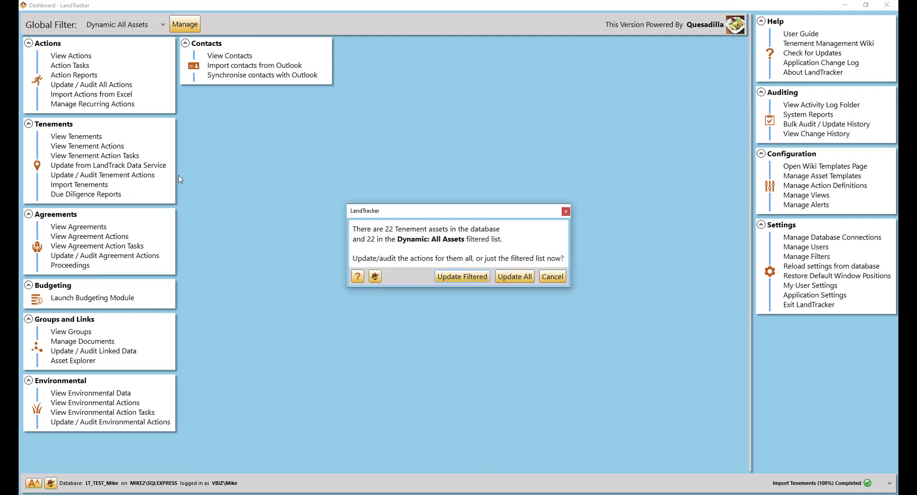
click(514, 278)
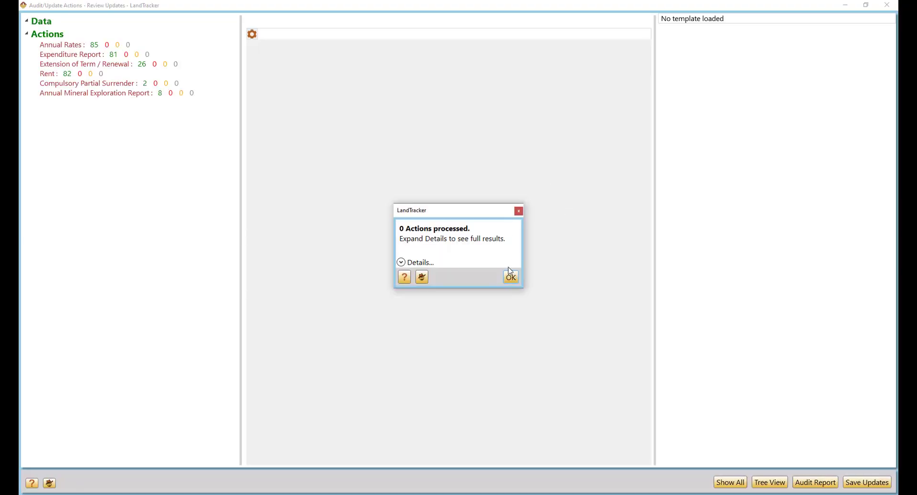
click(514, 282)
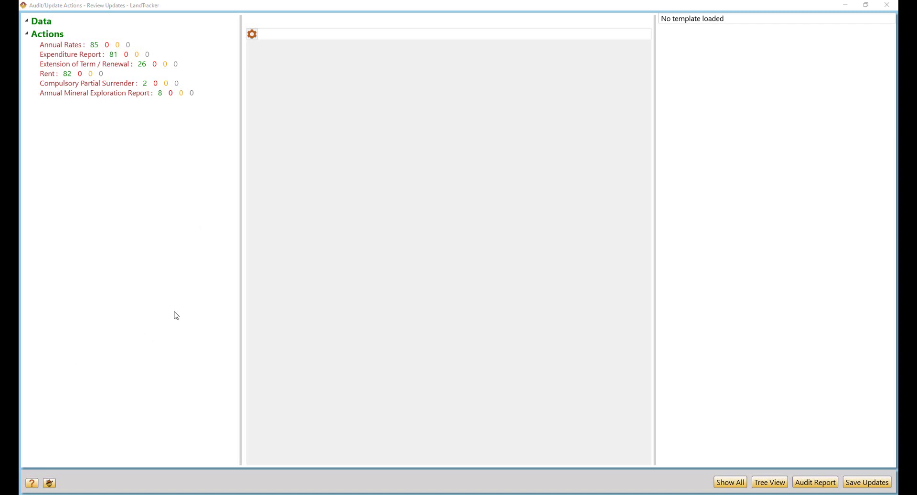
click(48, 74)
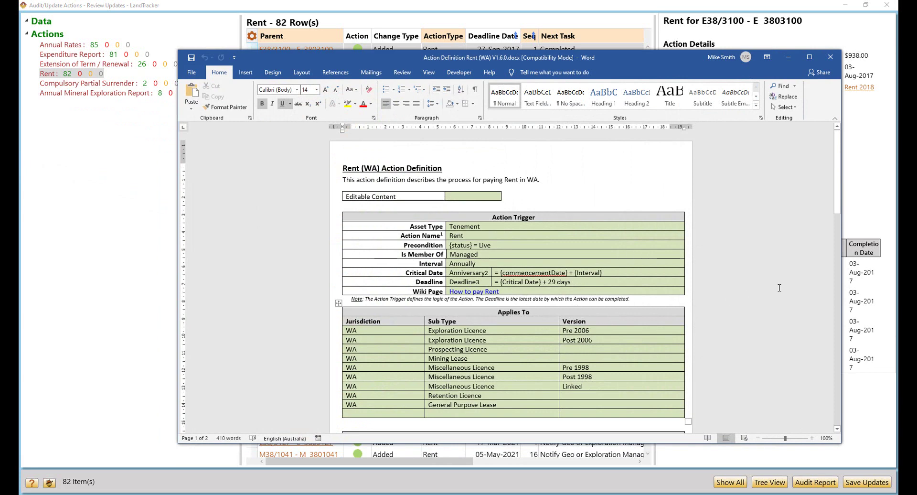
Scroll the Rent (WA) action definition down to its Task List, then minimize Word
scroll(779, 287, down, 6)
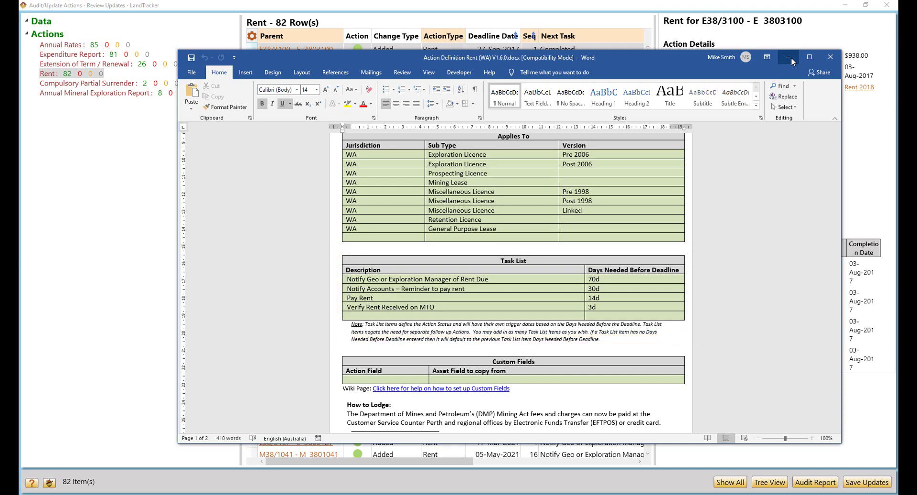
click(791, 57)
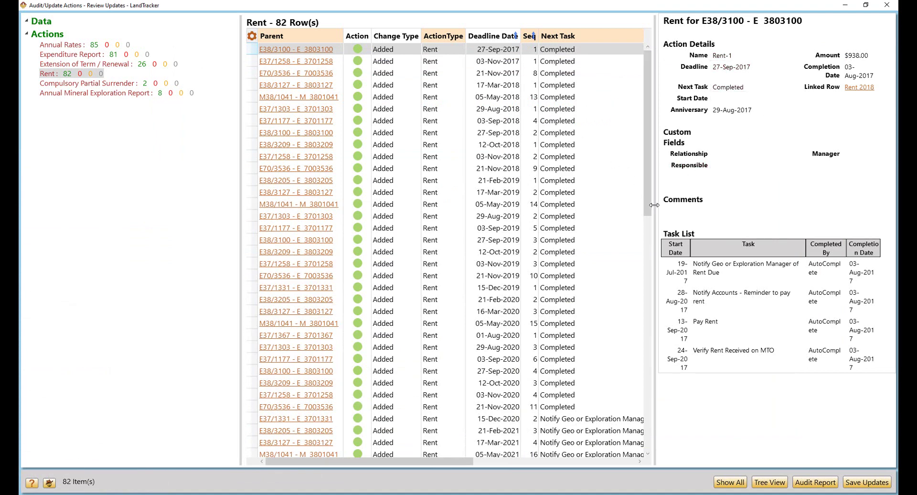
Widen the details pane and save the reviewed rent action changes
drag(655, 207, 544, 214)
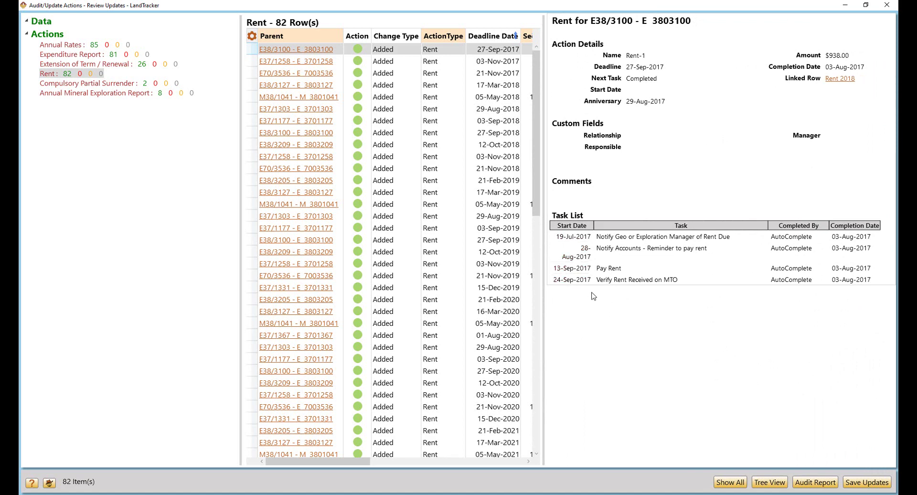
click(865, 482)
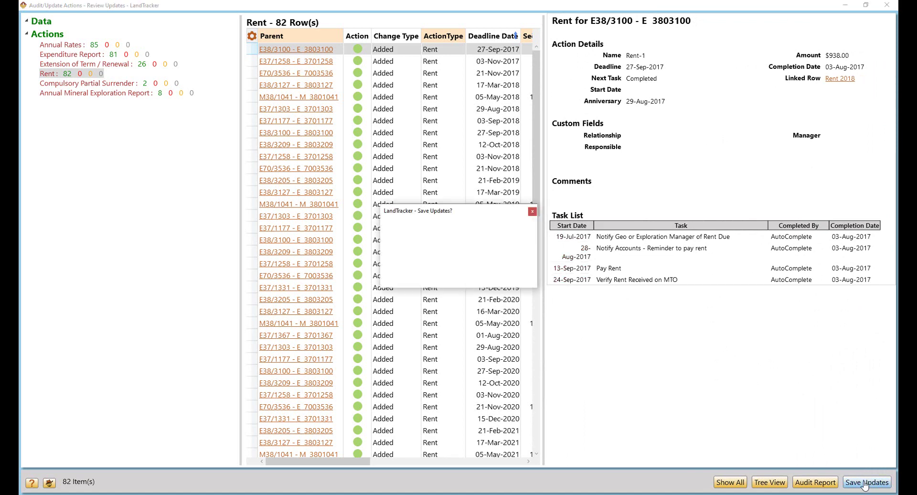
click(450, 277)
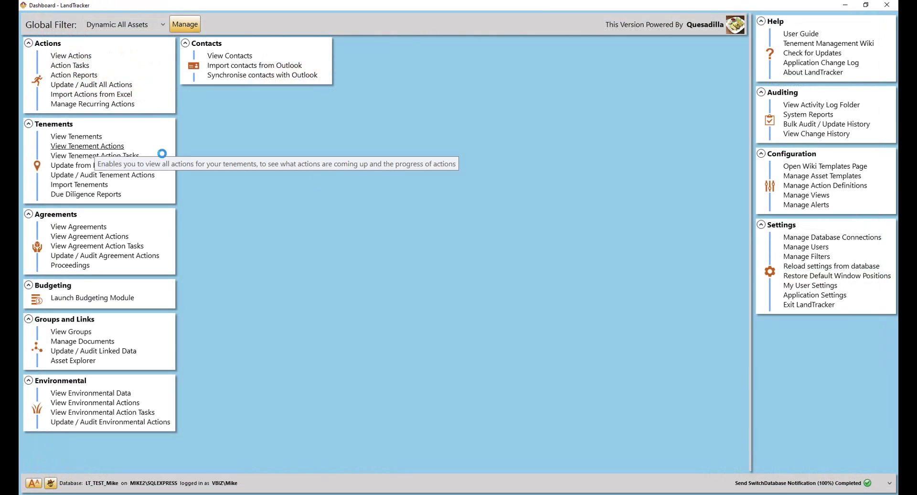
Tick all four Rent-2 tasks for E37/1331, from rent-due notification to Verify Rent Received, and save
click(148, 160)
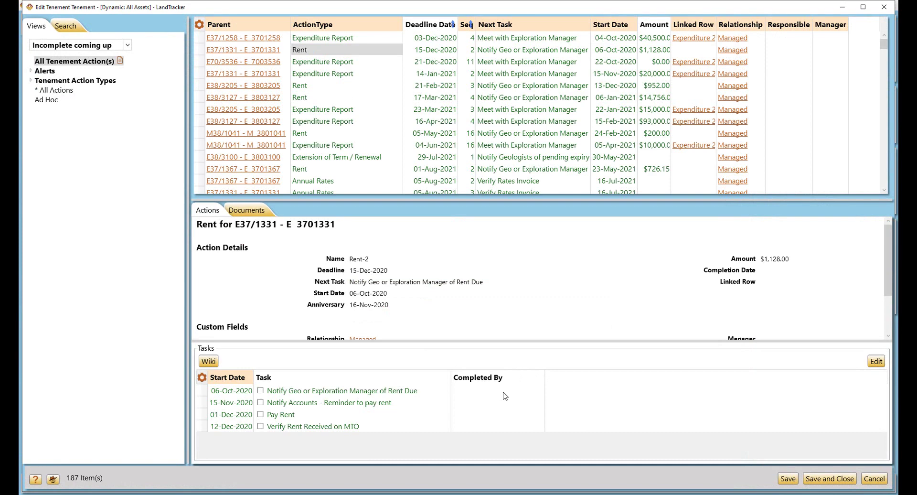
click(260, 390)
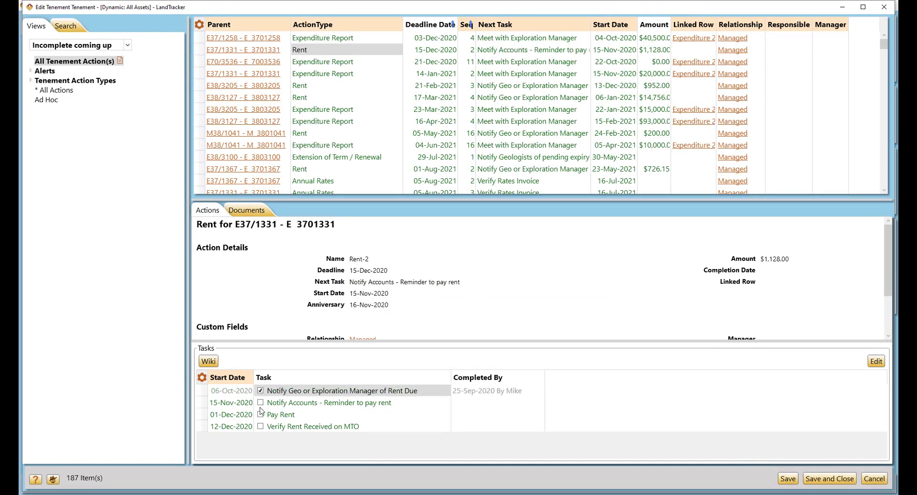
click(260, 403)
click(261, 414)
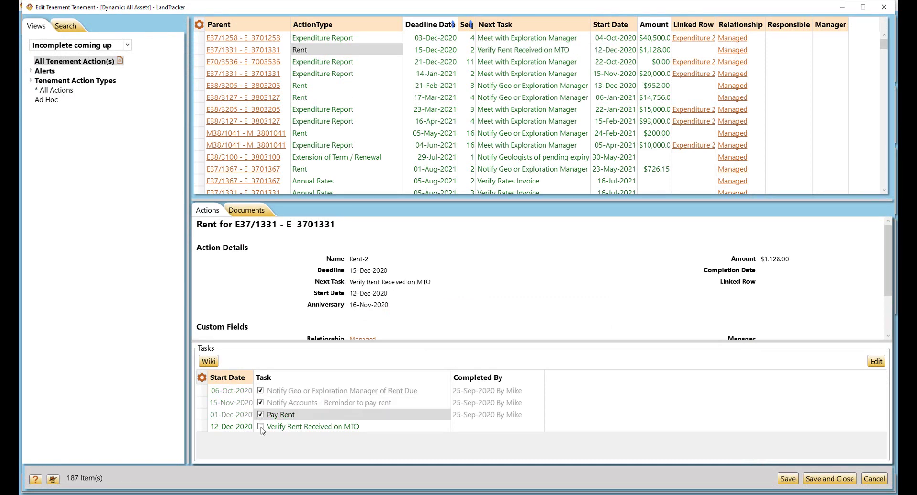
click(260, 427)
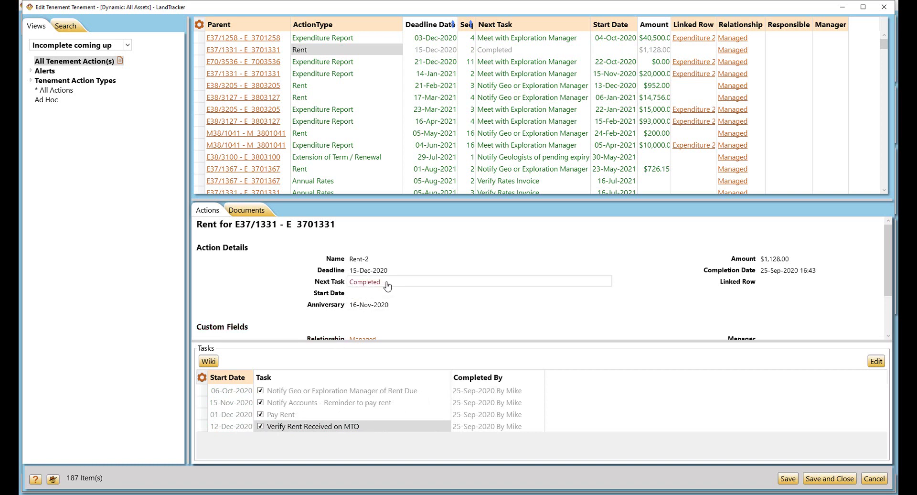
click(830, 479)
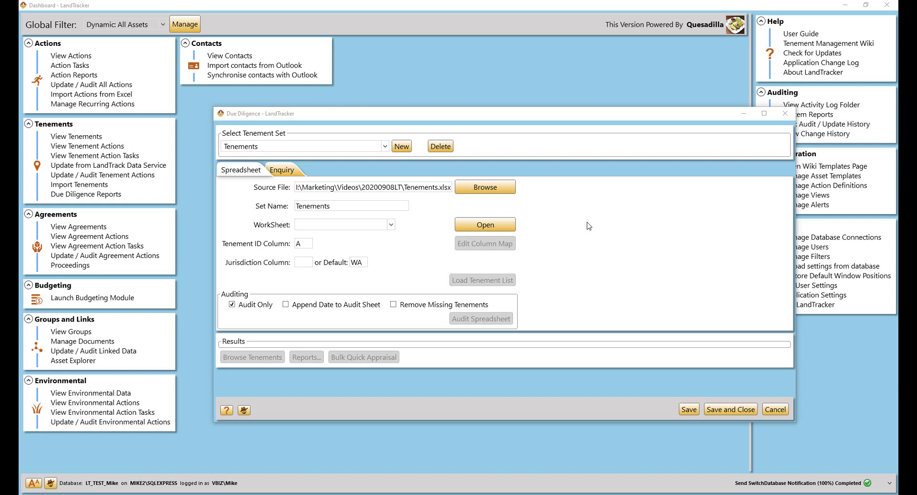
Load the tenement list from Sheet1 and run the Expenditure History report on it
click(392, 225)
click(393, 235)
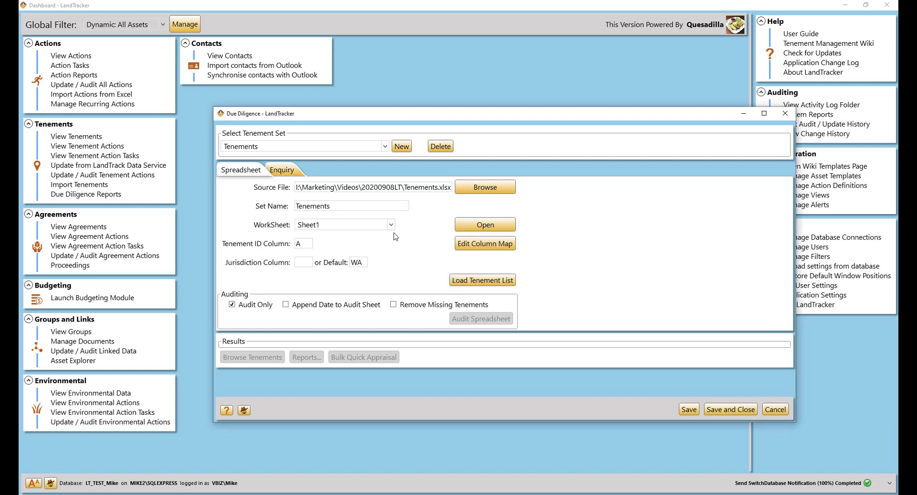
click(477, 279)
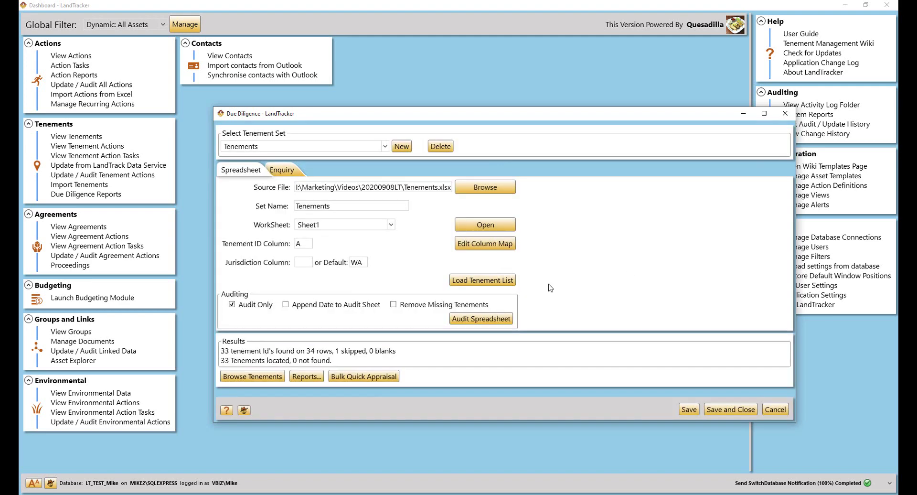
click(308, 377)
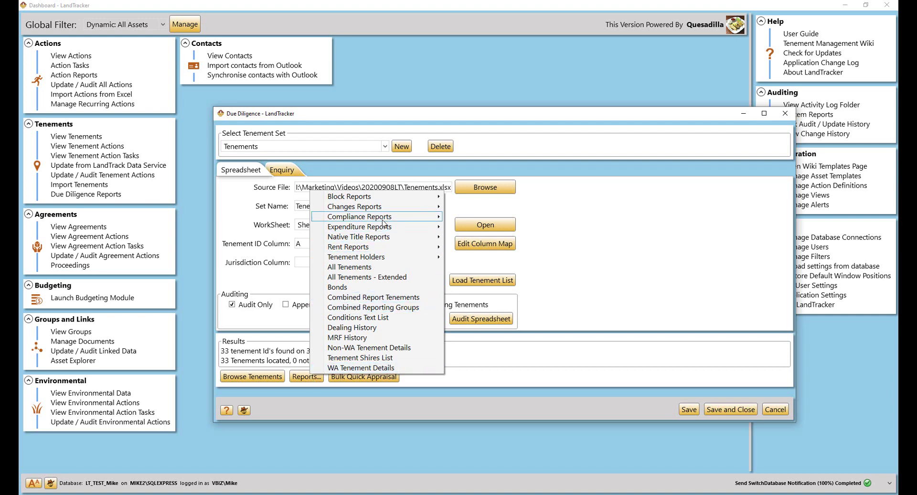
mouse_move(388, 227)
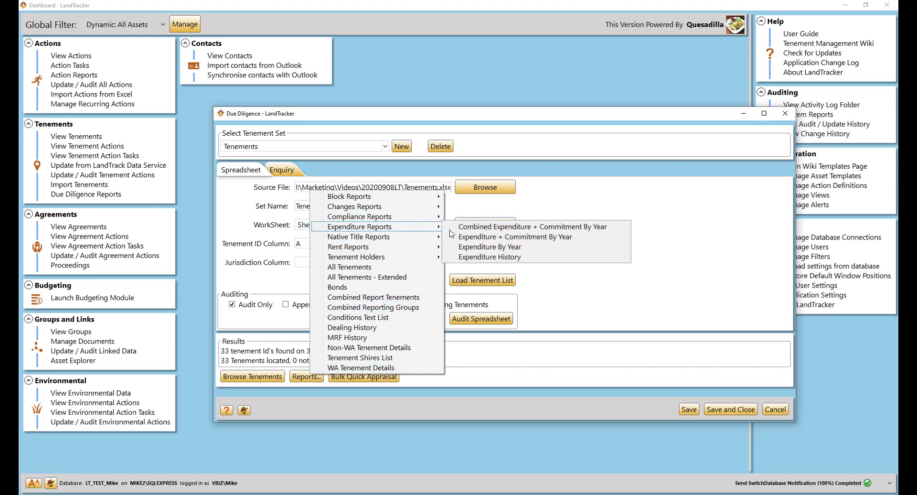
click(528, 257)
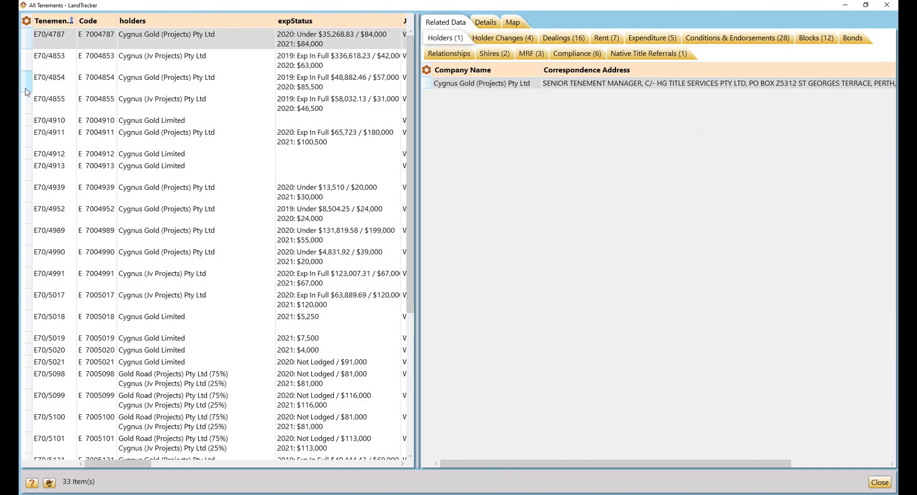
Select rows E70/4787 through E70/4855 and switch the report to its Map tab
shift+click(25, 109)
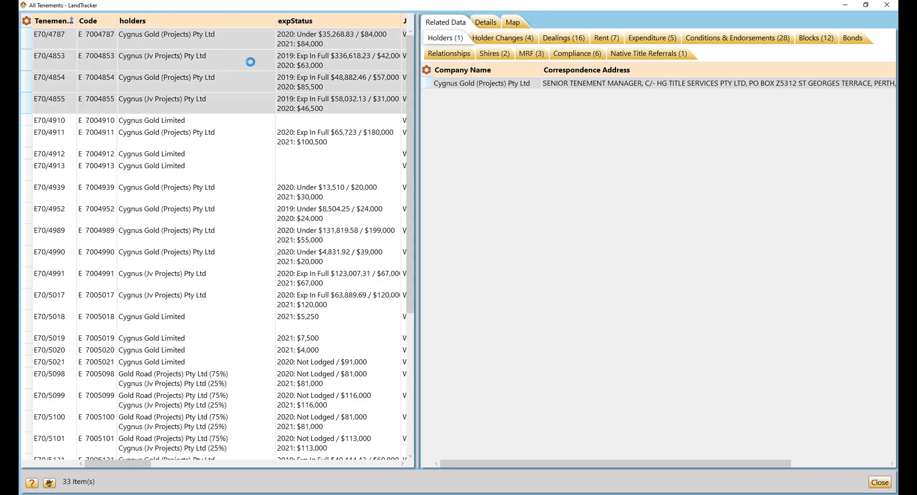
click(520, 26)
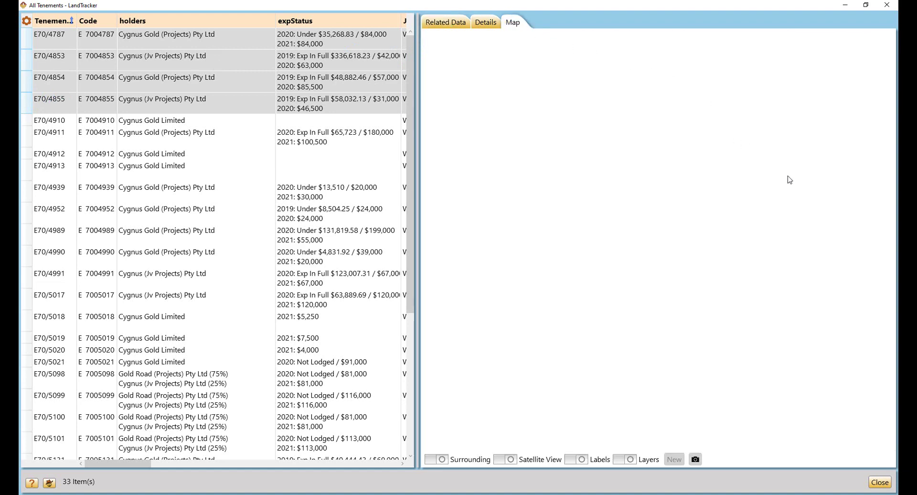